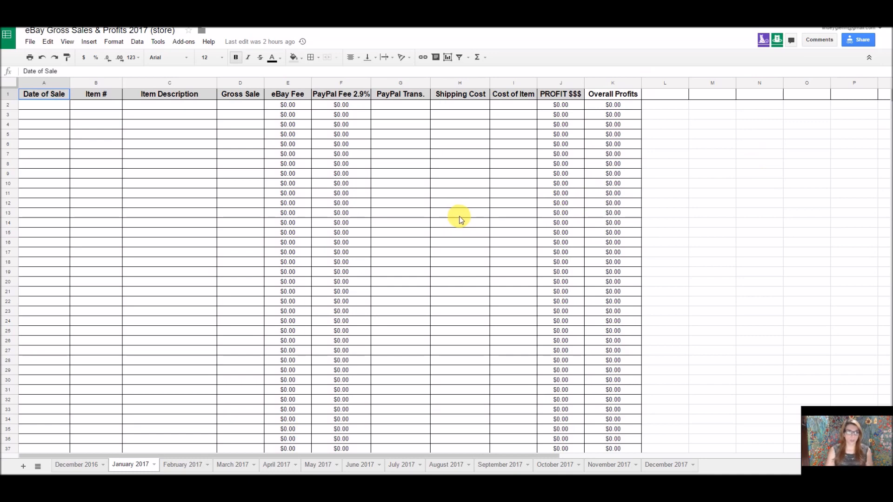
# - Change the PayPal fee column header in F1 to "PayPal Fee 3.9%"
pyautogui.click(346, 96)
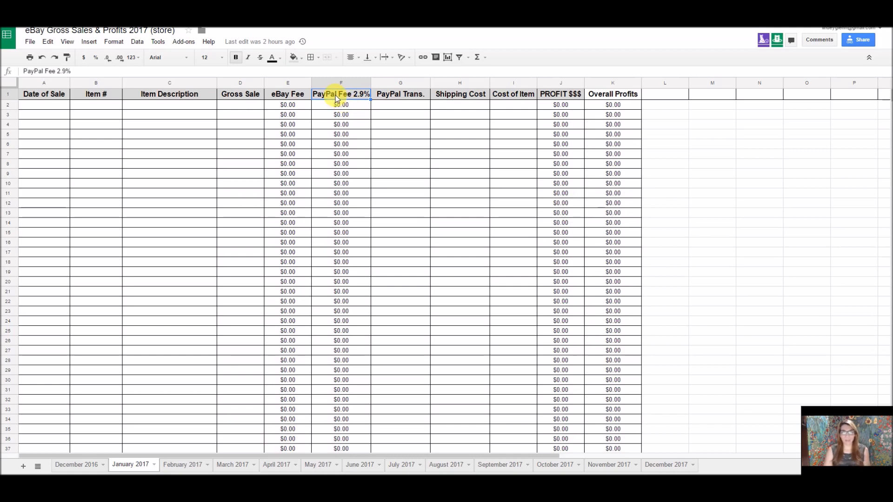
pyautogui.click(291, 94)
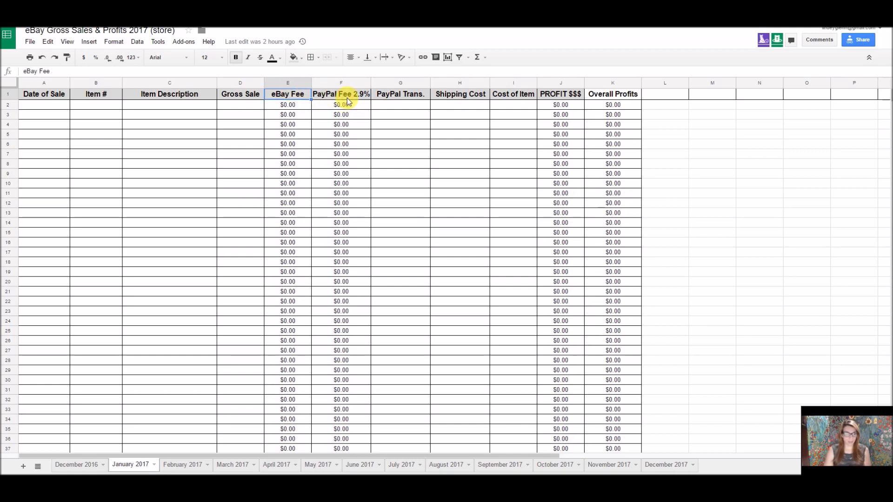
pyautogui.click(349, 96)
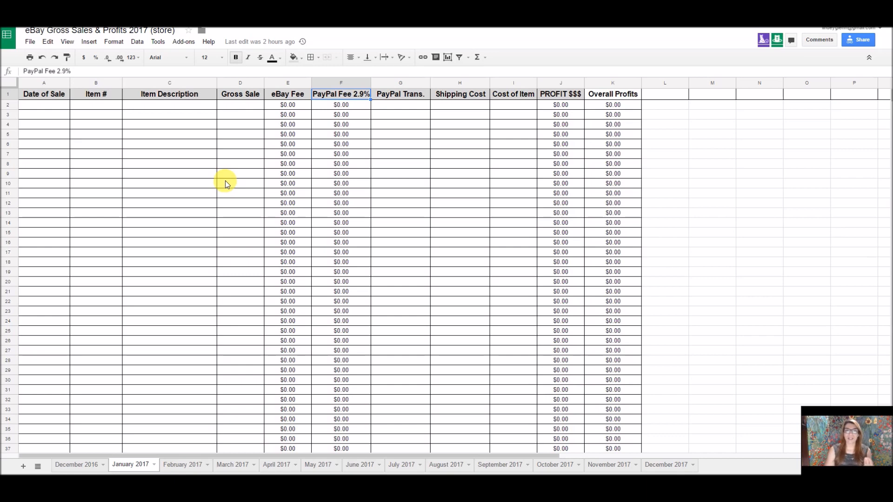
pyautogui.click(350, 105)
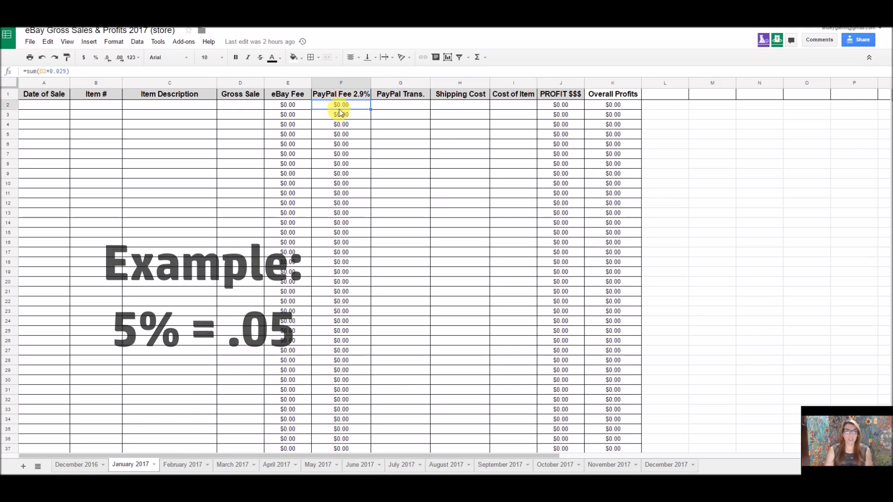
pyautogui.click(349, 96)
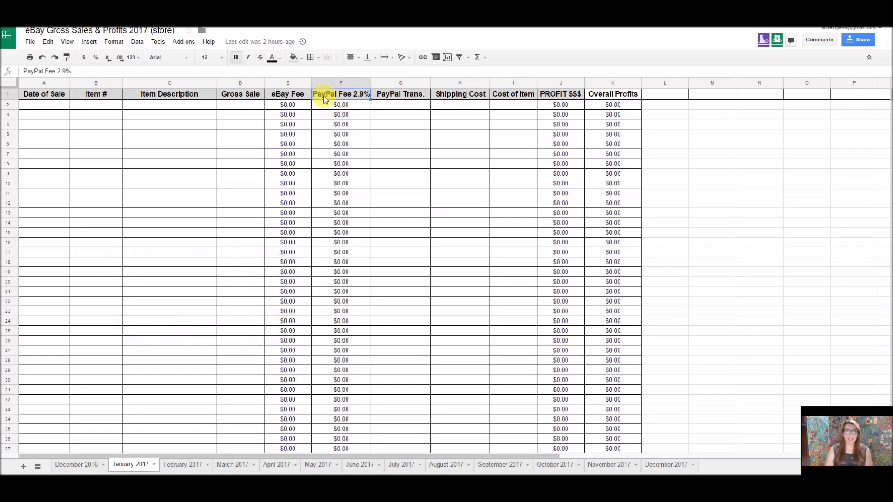
pyautogui.click(55, 58)
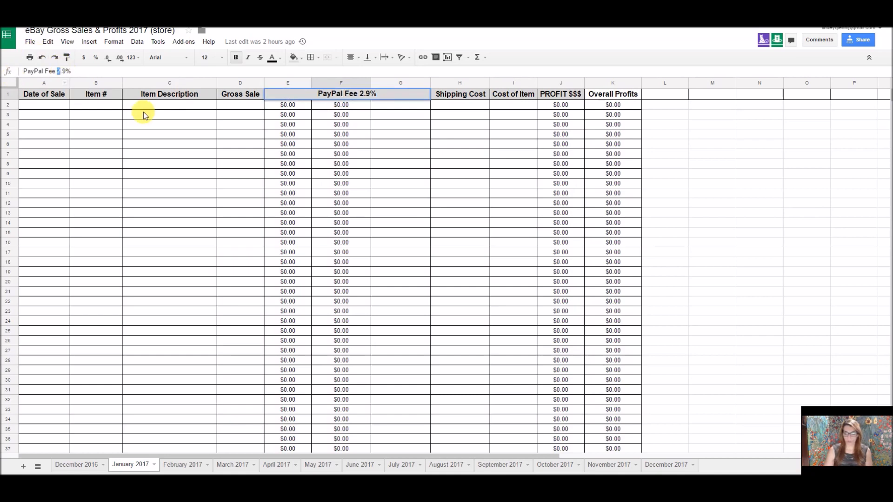
pyautogui.click(448, 186)
pyautogui.hotkey('ctrl', 'z')
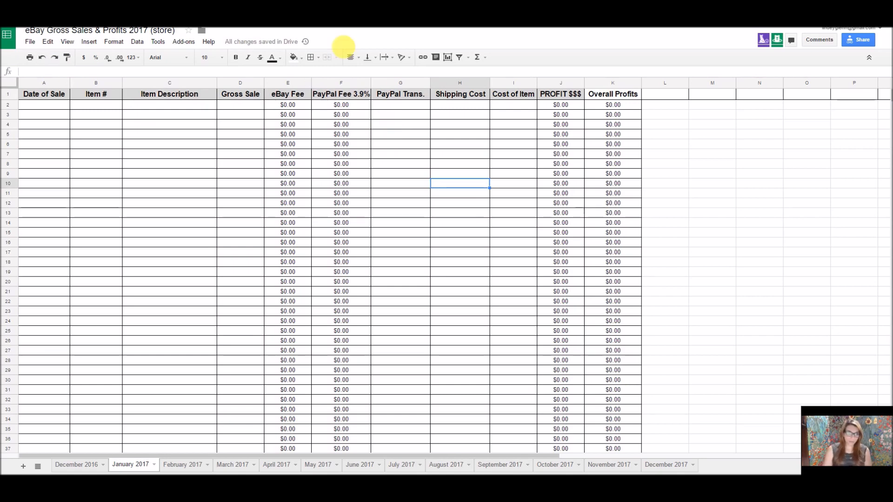
# - Change the multiplier in the first PayPal fee formula so that F2 reads =sum(D2*0.039)
pyautogui.click(352, 107)
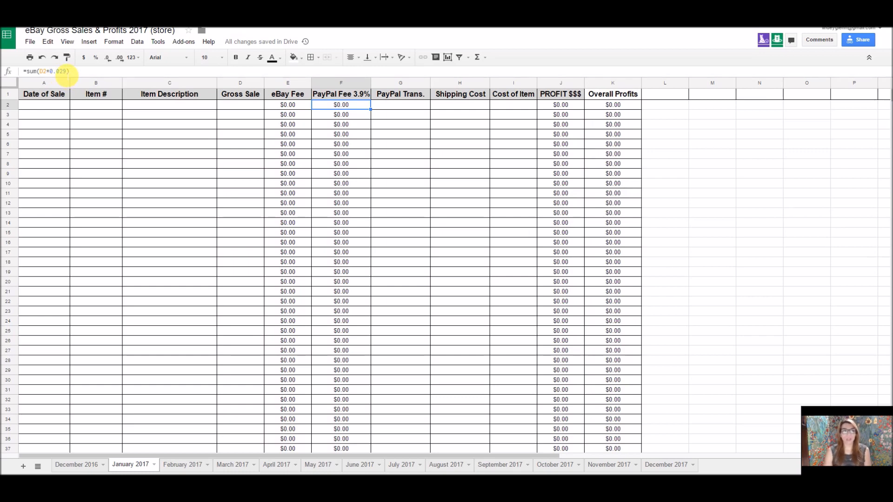
pyautogui.click(64, 72)
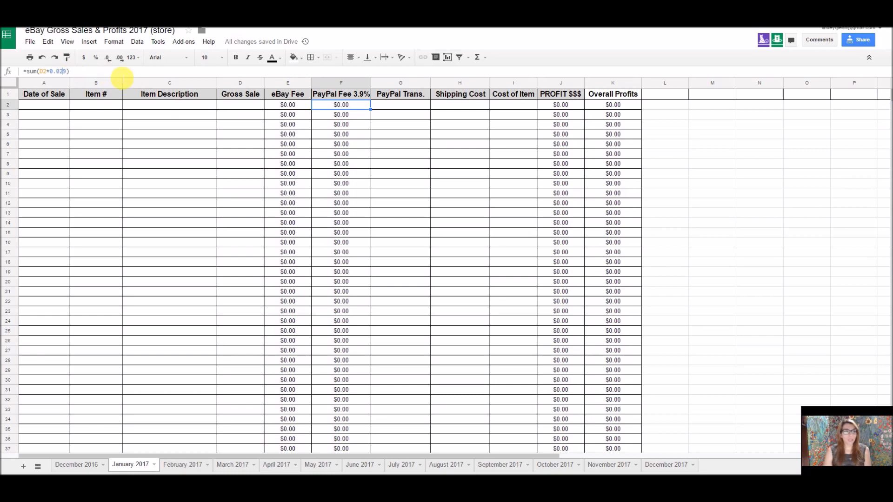
pyautogui.press('BackSpace')
pyautogui.write('3')
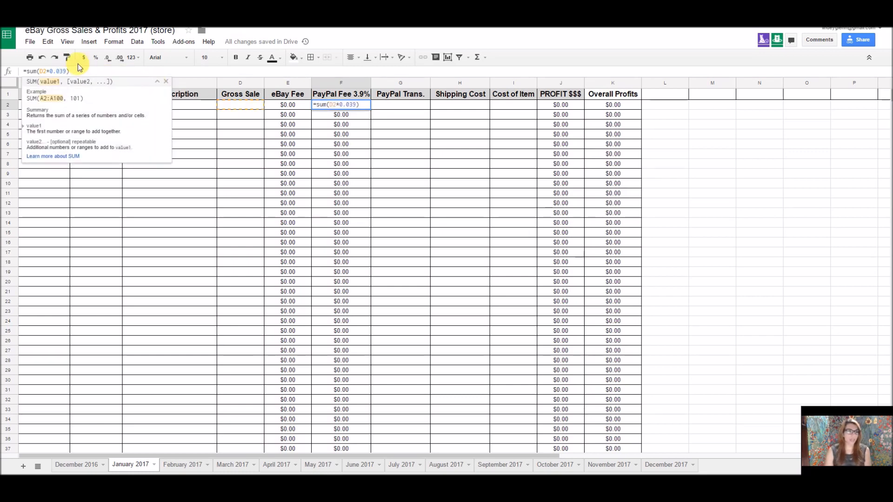
pyautogui.click(104, 73)
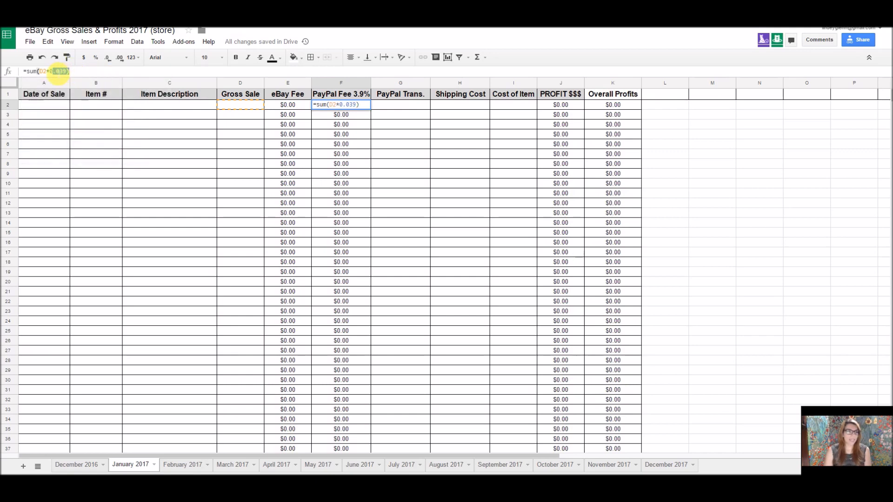
pyautogui.moveTo(53, 71); pyautogui.dragTo(70, 72)
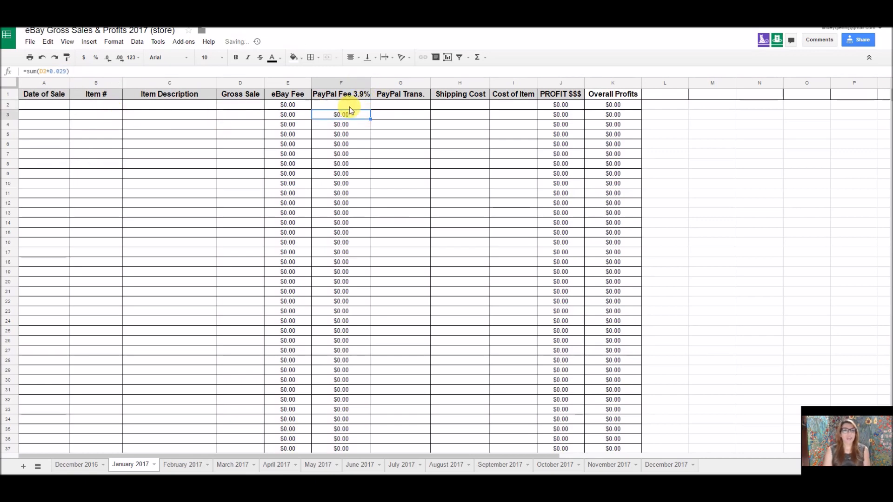
pyautogui.click(384, 107)
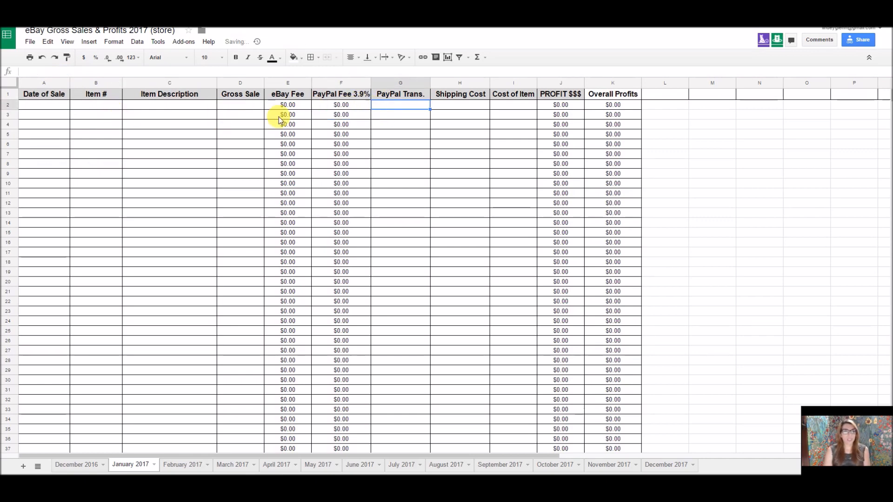
# - Copy the F2 formula down the PayPal fee column through row 202
pyautogui.click(353, 104)
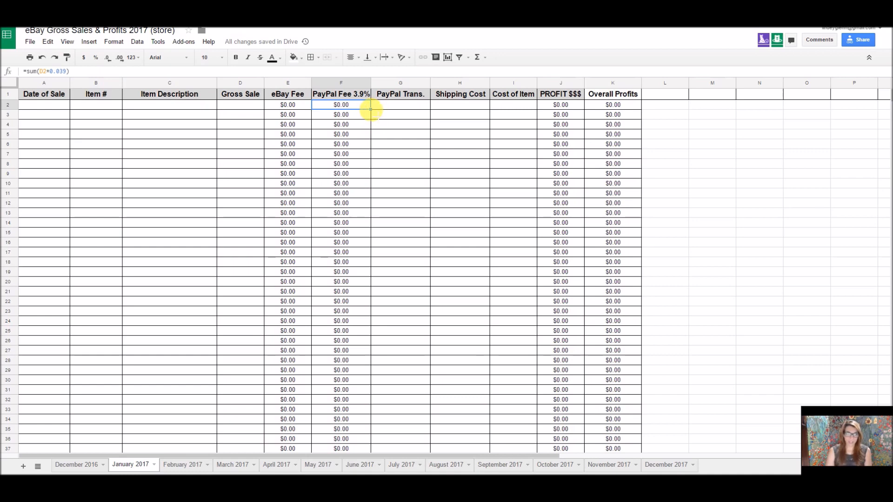
pyautogui.moveTo(371, 109); pyautogui.dragTo(369, 333)
pyautogui.scroll(-15, 370, 251)
pyautogui.scroll(-13, 369, 257)
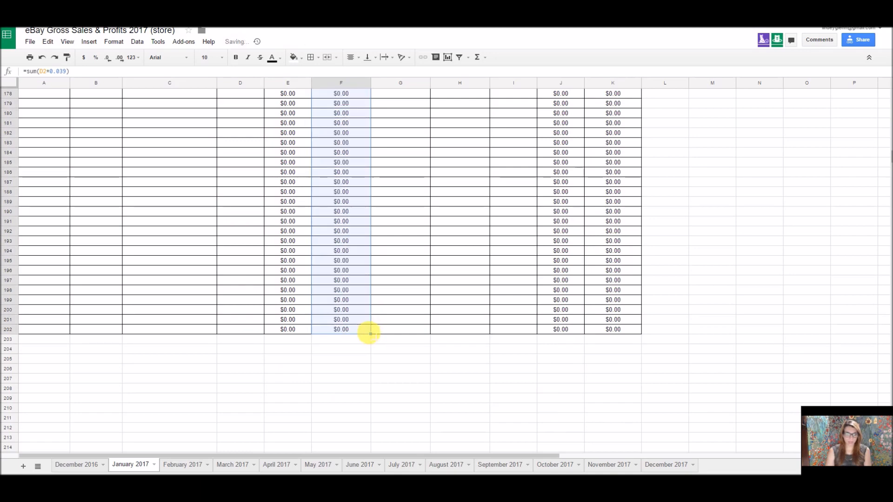
pyautogui.click(385, 341)
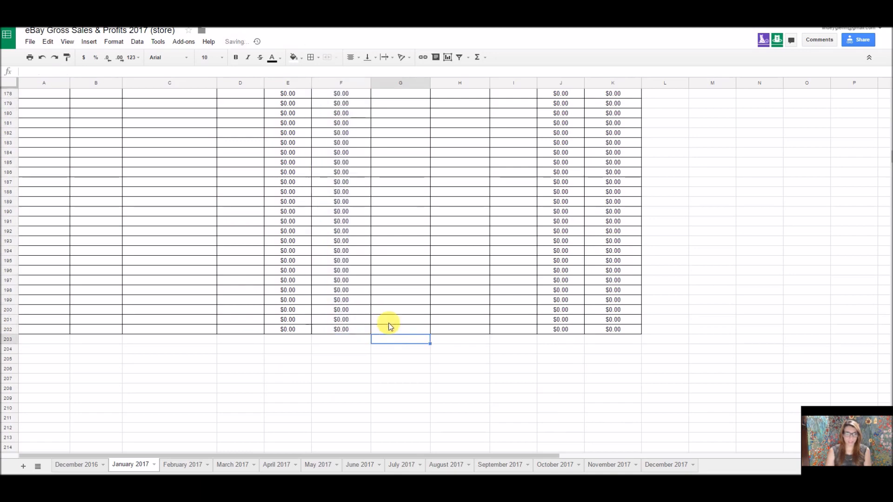
# - Check the copied formulas in several lower cells of the PayPal fee column and return to the header row
pyautogui.click(348, 193)
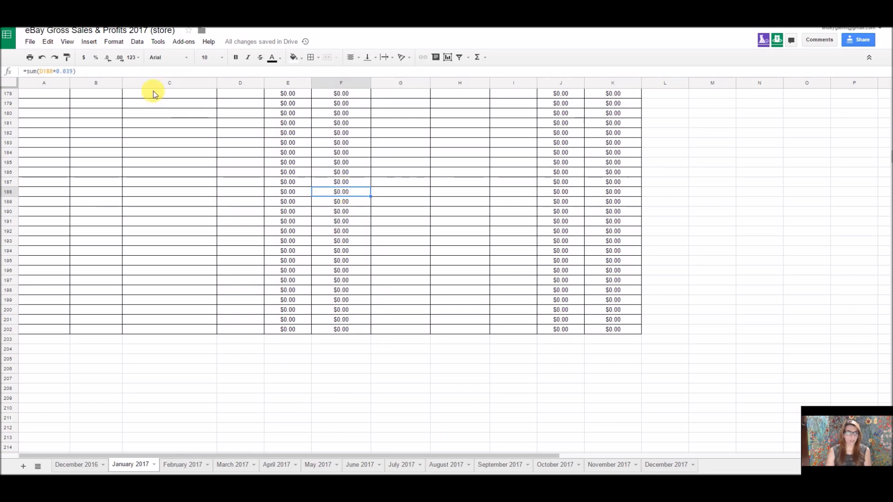
pyautogui.click(356, 144)
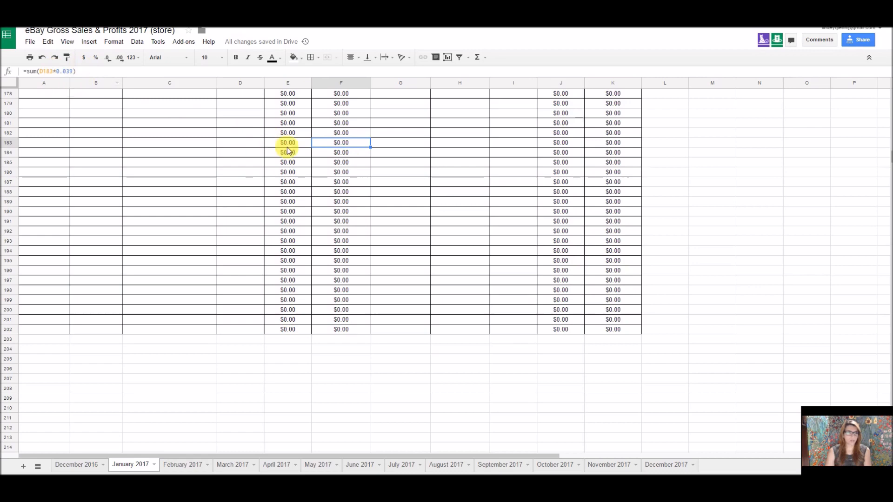
pyautogui.click(353, 124)
pyautogui.click(351, 232)
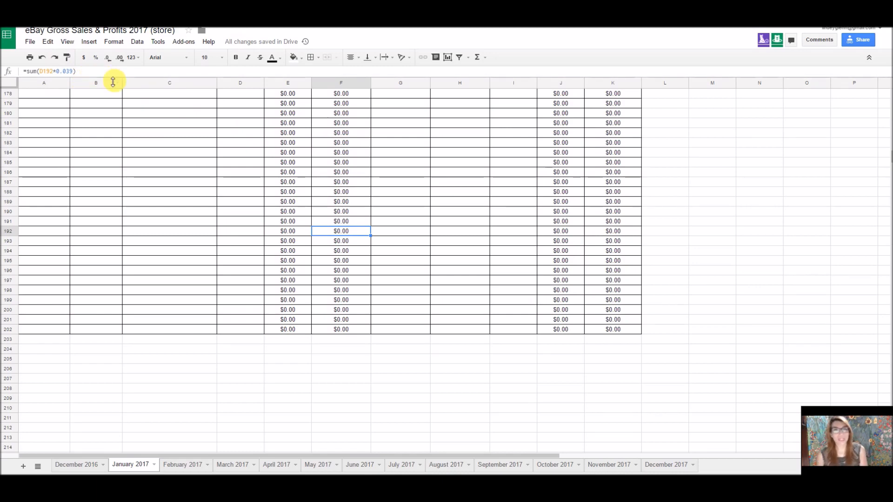
pyautogui.click(362, 169)
pyautogui.scroll(15, 358, 196)
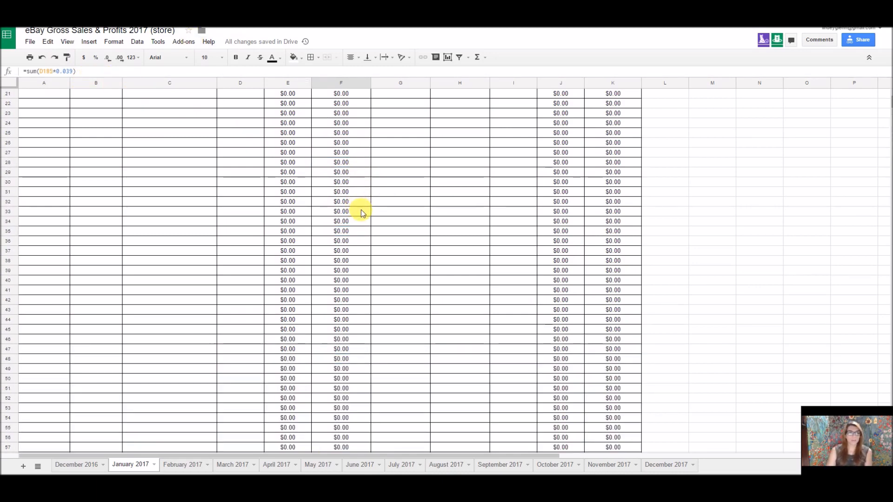
pyautogui.scroll(13, 360, 210)
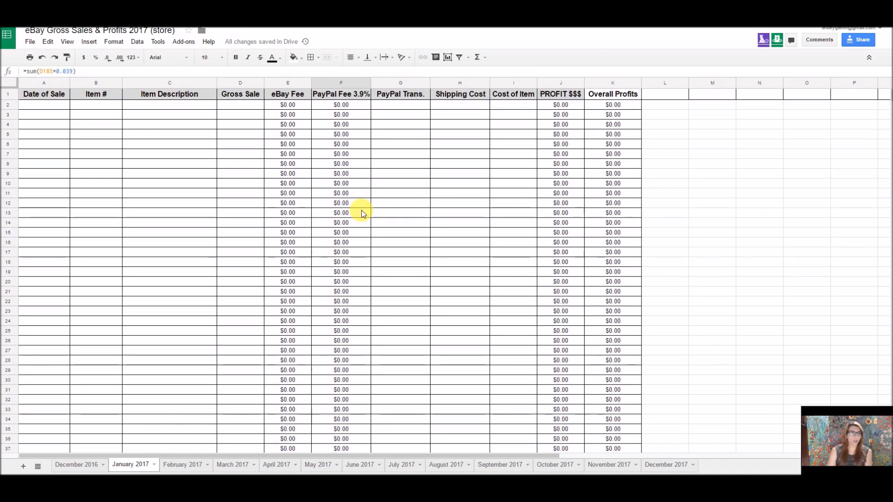
# - Change the eBay Fee formula in E2 to =sum(D2*0.0915)
pyautogui.click(294, 105)
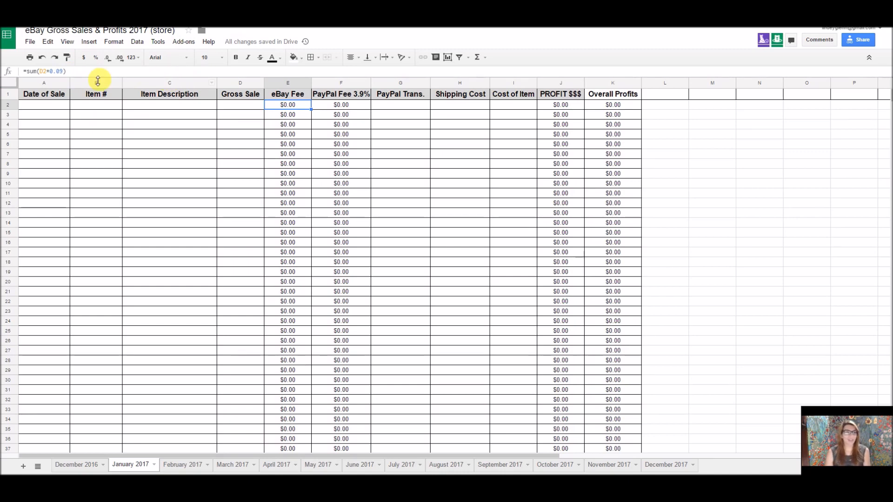
pyautogui.click(65, 71)
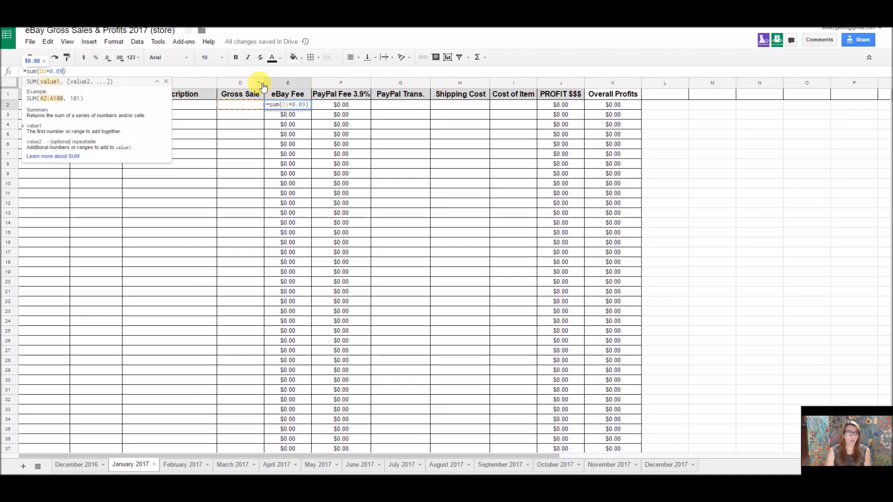
pyautogui.write('15')
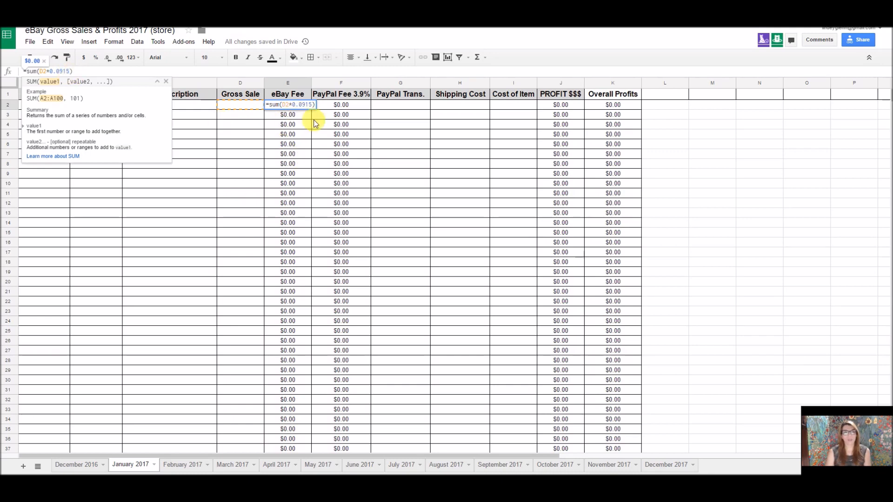
pyautogui.click(418, 124)
# - Copy the E2 formula down the eBay Fee column through row 202 and spot-check the copied formulas
pyautogui.click(298, 104)
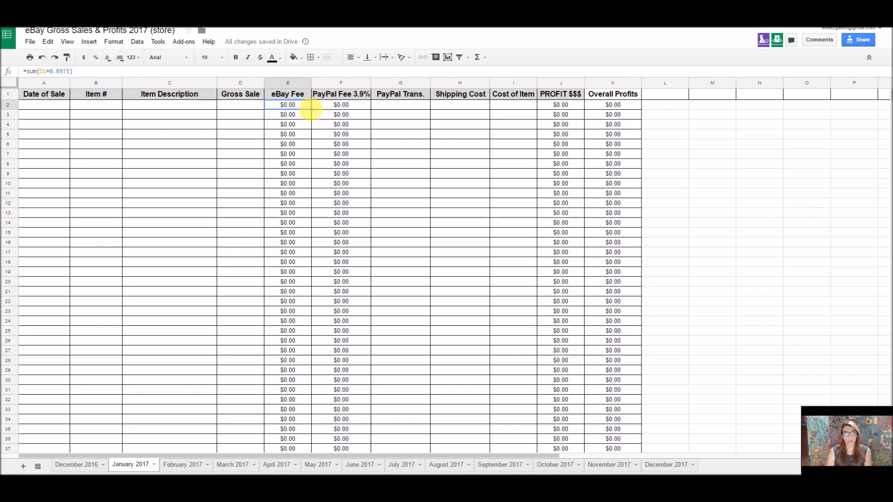
pyautogui.moveTo(310, 108); pyautogui.dragTo(309, 204)
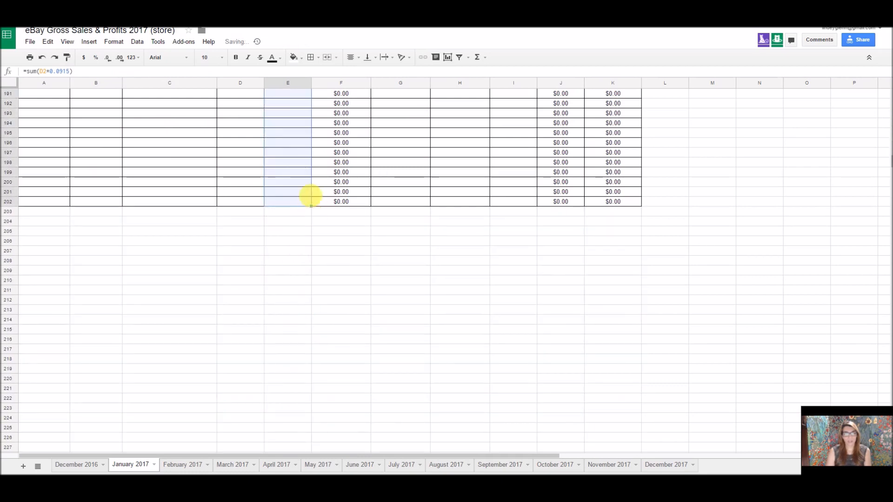
pyautogui.click(288, 113)
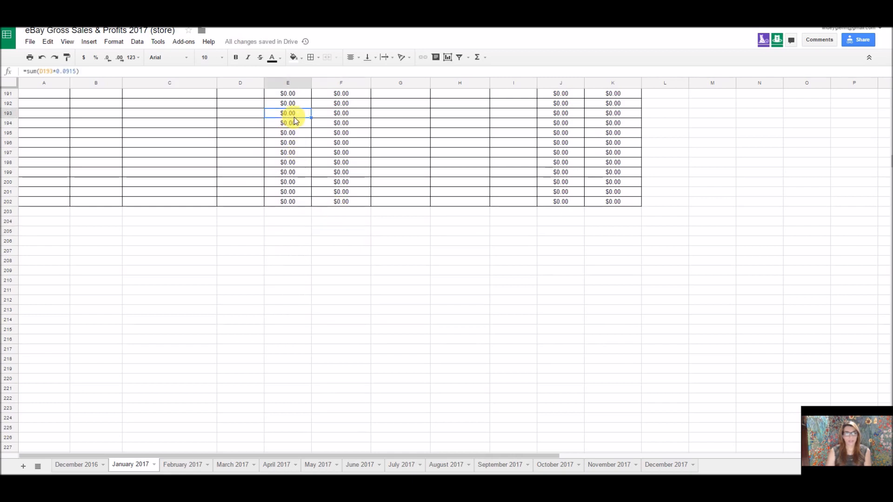
pyautogui.click(288, 142)
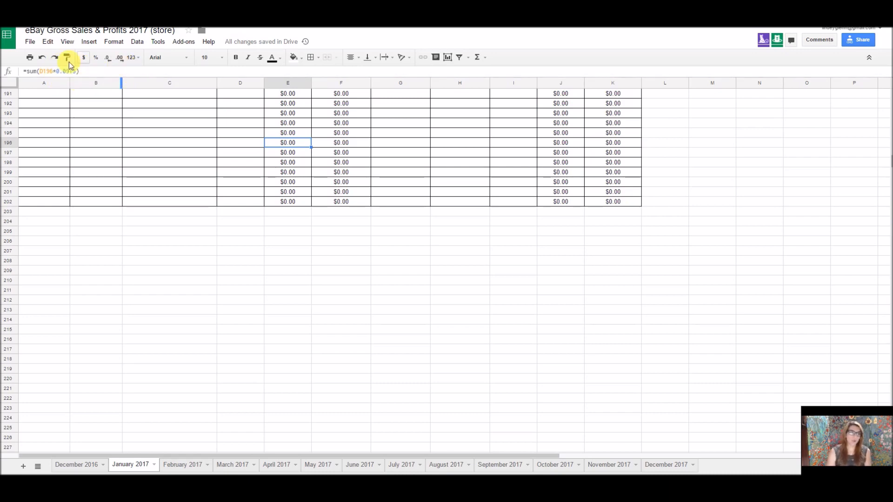
pyautogui.scroll(15, 319, 140)
pyautogui.scroll(20, 319, 153)
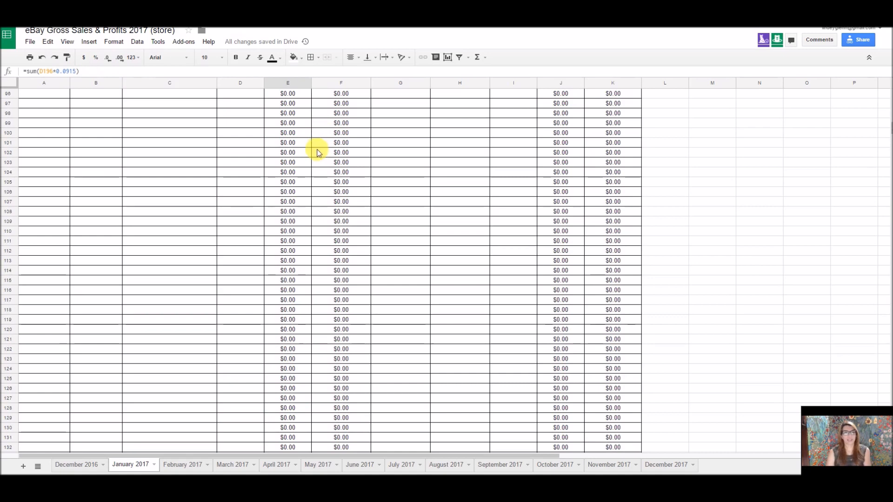
pyautogui.scroll(2, 314, 167)
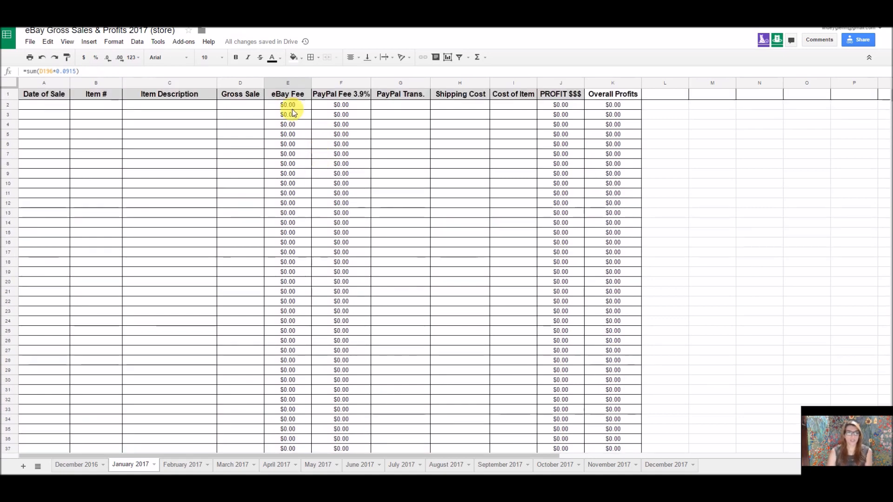
pyautogui.click(293, 124)
pyautogui.click(420, 265)
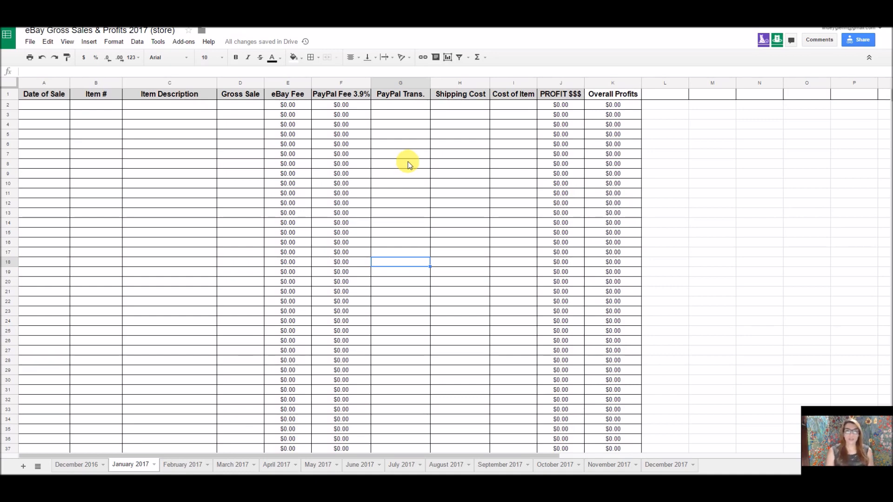
# - Insert one blank column immediately to the right of the PayPal Trans. column
pyautogui.click(417, 84)
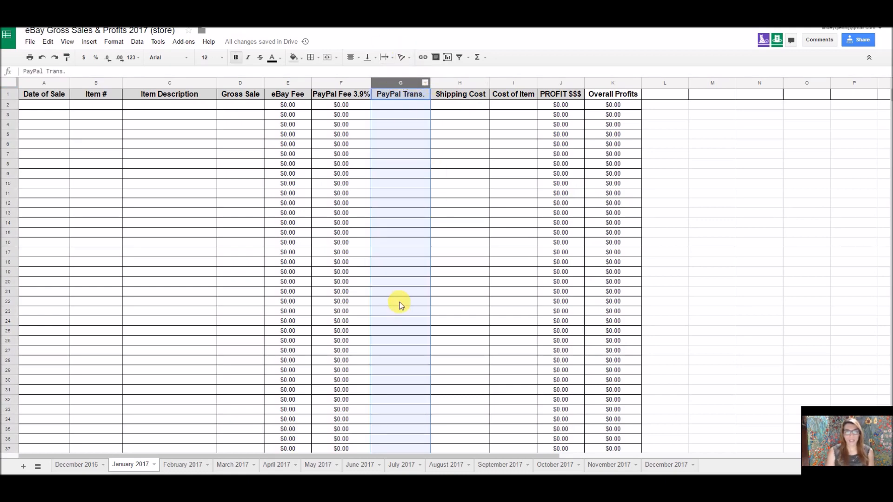
pyautogui.rightClick(412, 86)
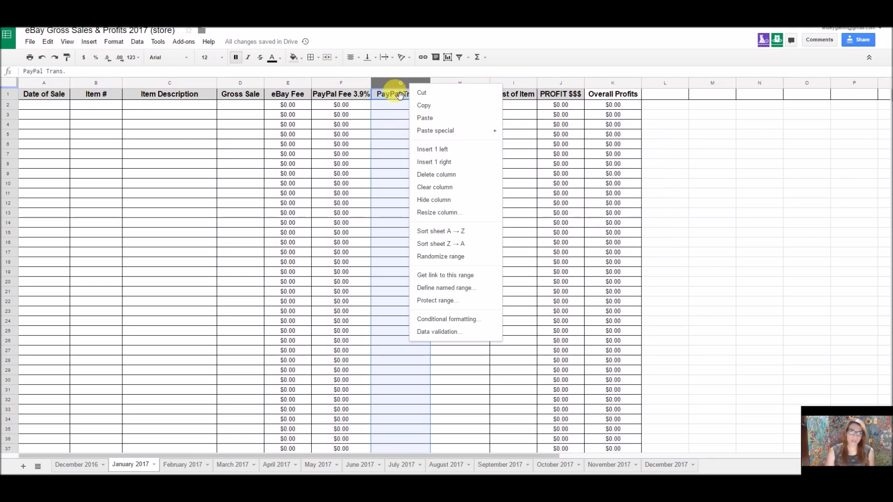
pyautogui.click(449, 163)
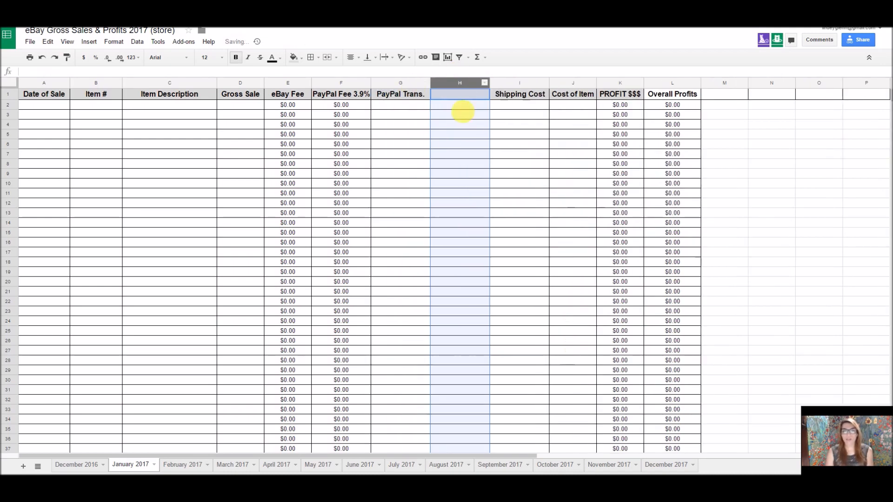
pyautogui.click(460, 144)
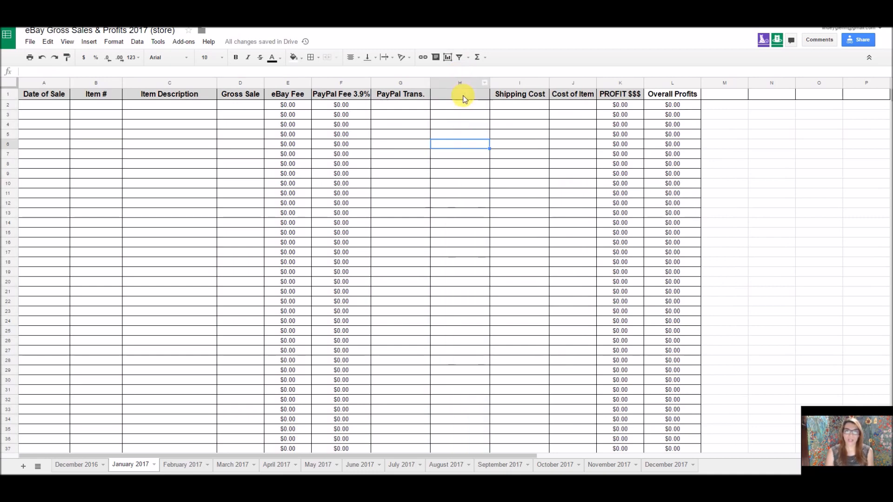
# - Title the blank column H header "eBay Insertions"
pyautogui.click(464, 98)
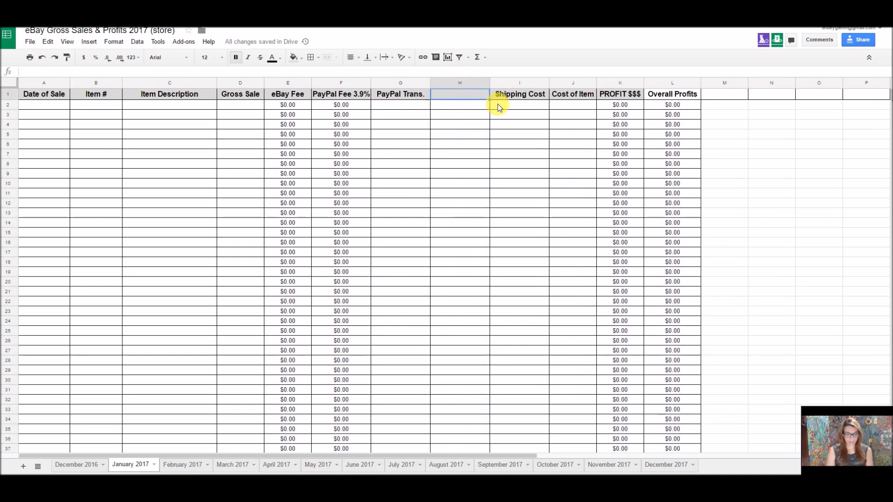
pyautogui.write('eBay I')
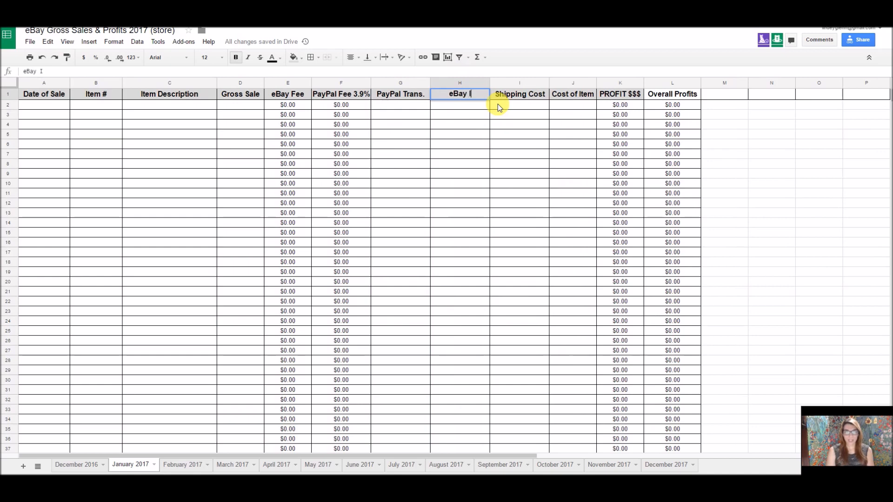
pyautogui.write('nsertions')
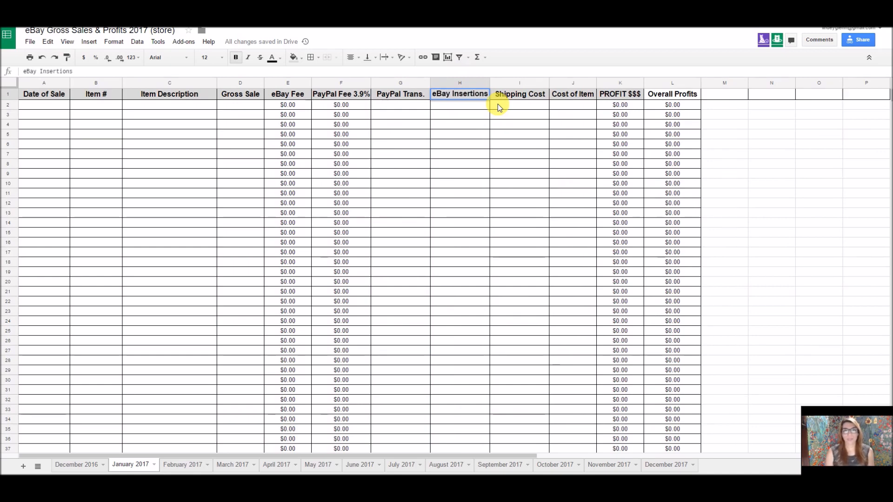
pyautogui.click(469, 123)
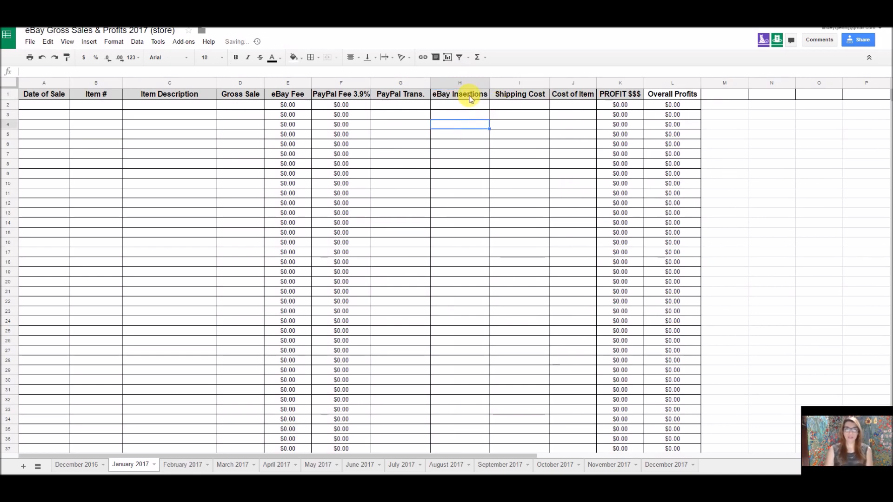
pyautogui.click(470, 144)
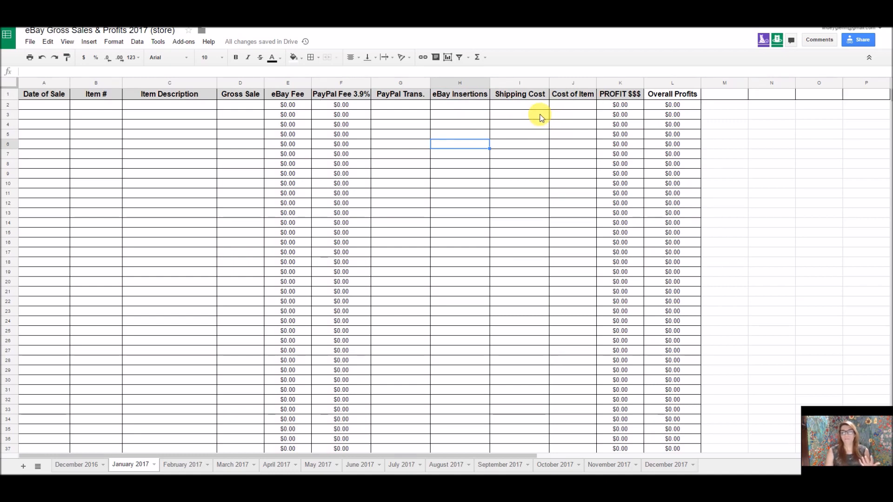
pyautogui.click(477, 105)
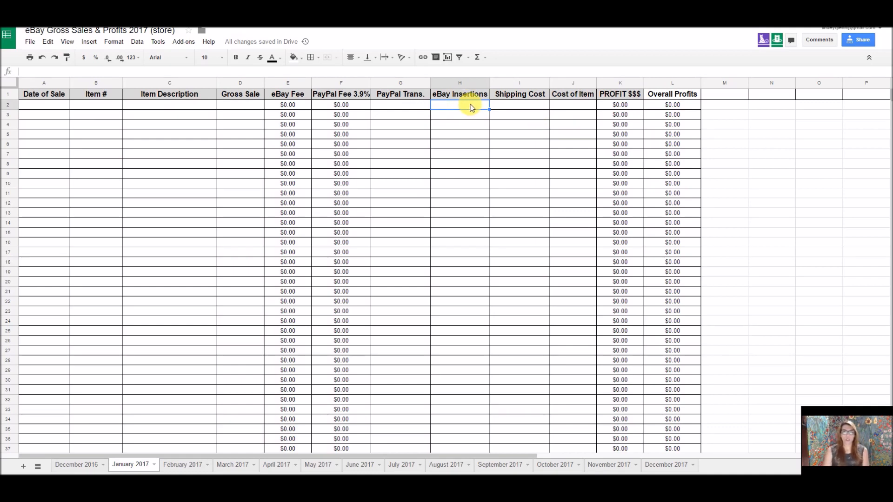
# - Add the eBay Insertions cell H2 to the PROFIT formula in K2, making it =sum(D2-(E2+F2+I2+J2+G2+H2))
pyautogui.click(627, 108)
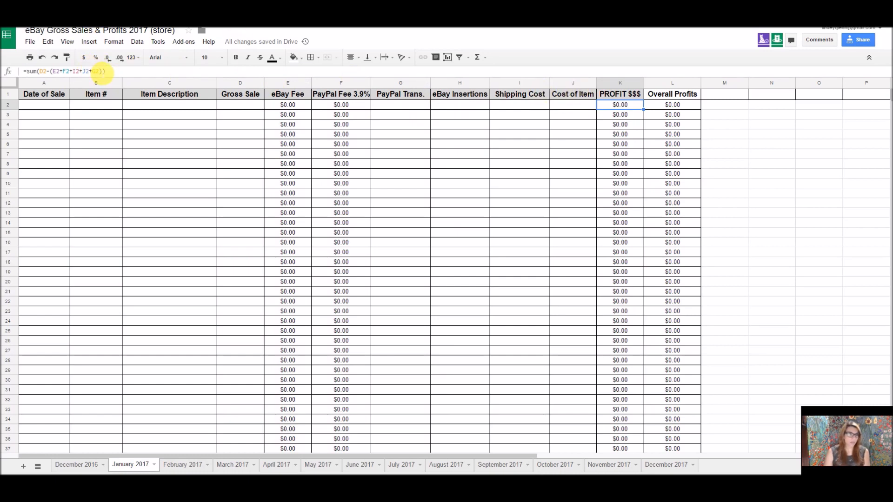
pyautogui.click(102, 72)
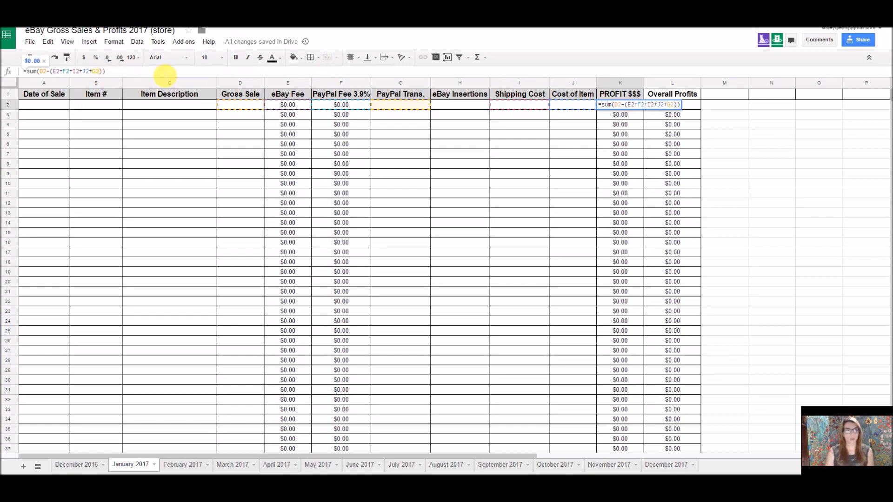
pyautogui.write('+')
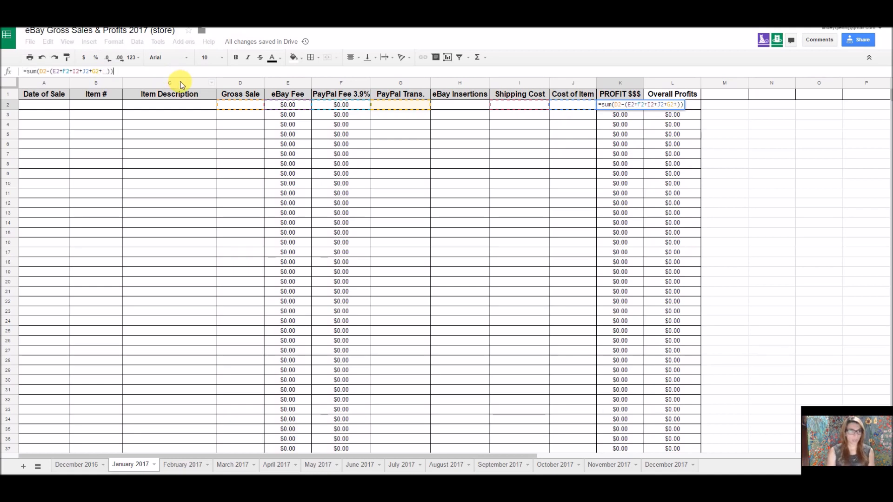
pyautogui.click(459, 107)
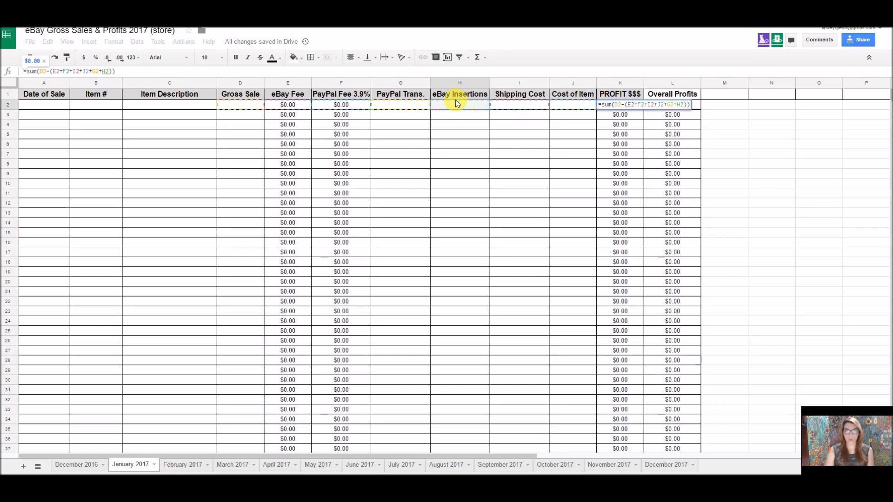
pyautogui.press('Return')
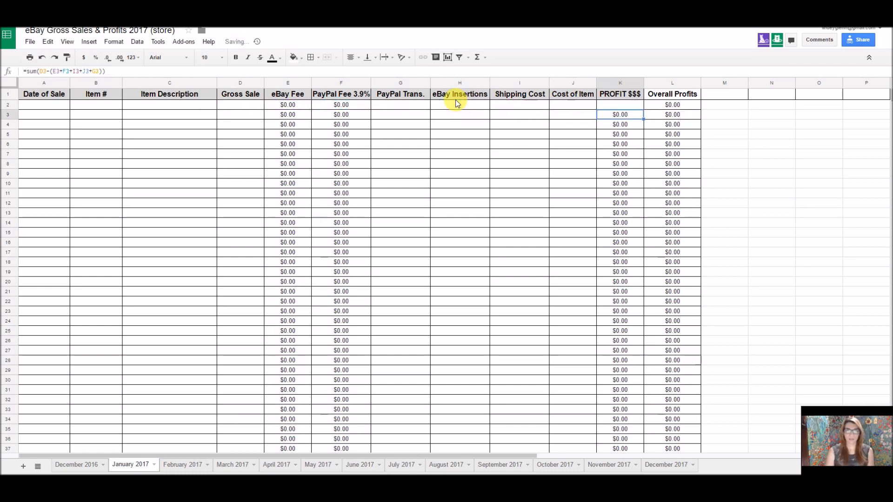
pyautogui.click(618, 105)
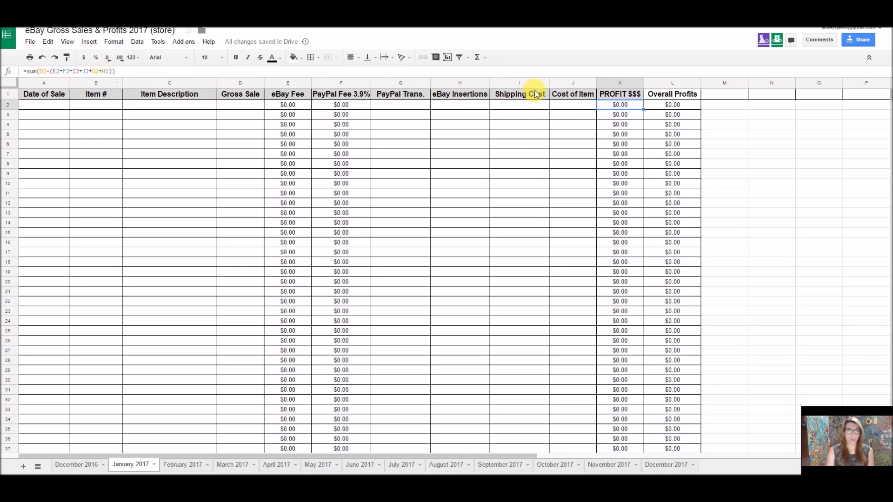
pyautogui.click(460, 104)
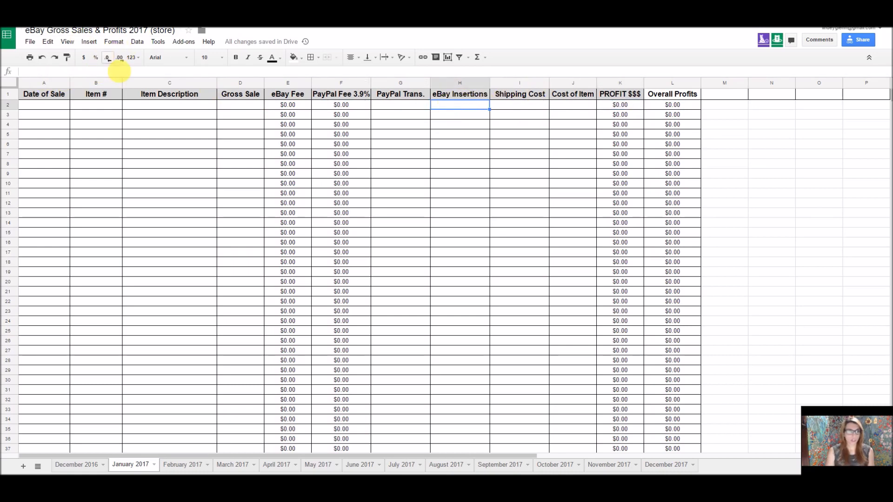
# - Copy the K2 formula down the PROFIT column through row 202, spot-check a lower cell and return to the header row
pyautogui.click(605, 105)
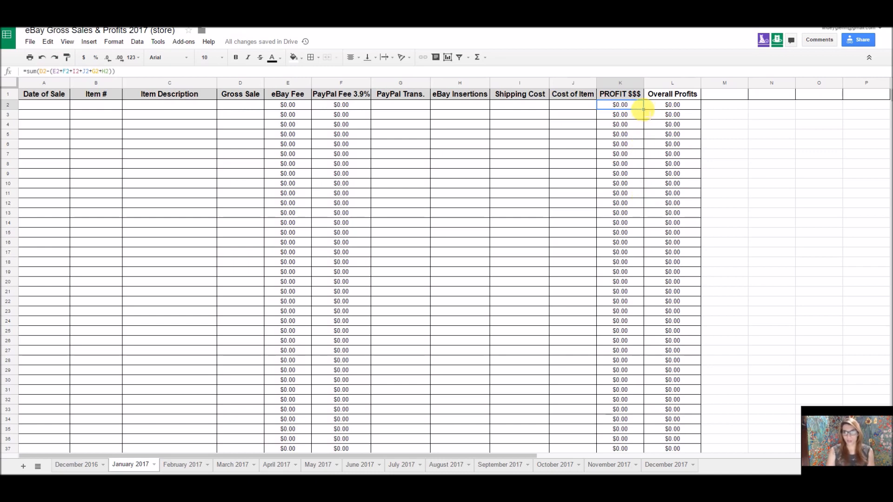
pyautogui.moveTo(644, 109); pyautogui.dragTo(643, 351)
pyautogui.scroll(-15, 640, 320)
pyautogui.scroll(-15, 640, 319)
pyautogui.scroll(-1, 643, 351)
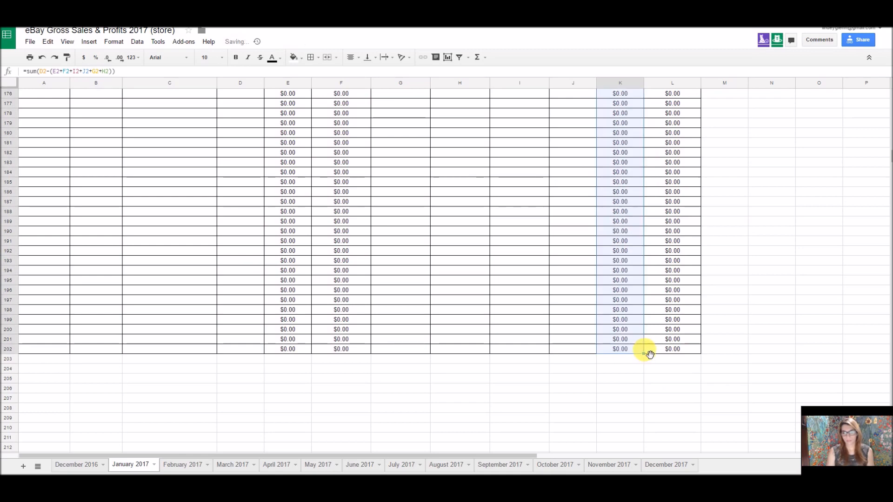
pyautogui.click(775, 231)
pyautogui.click(626, 192)
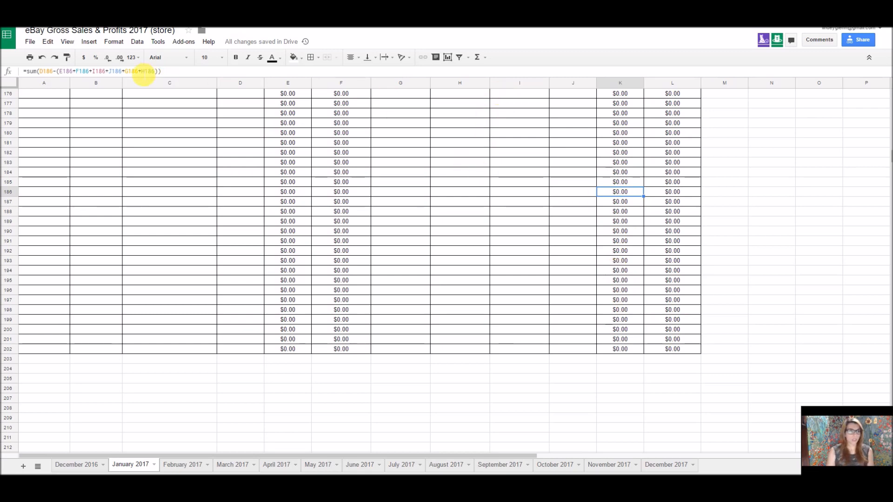
pyautogui.scroll(2, 470, 120)
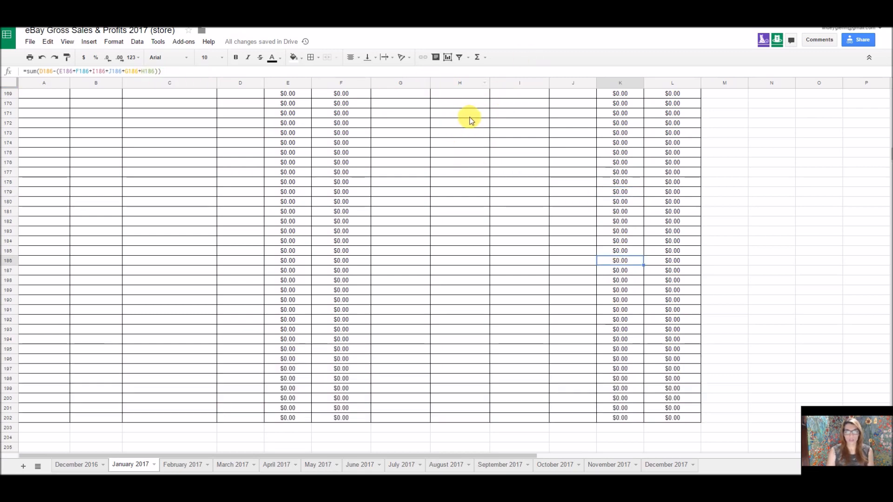
pyautogui.scroll(20, 470, 120)
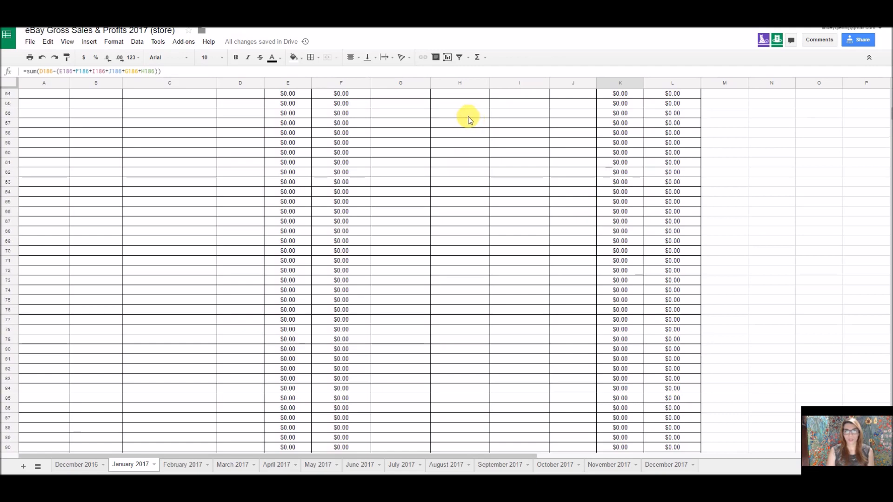
pyautogui.scroll(15, 469, 118)
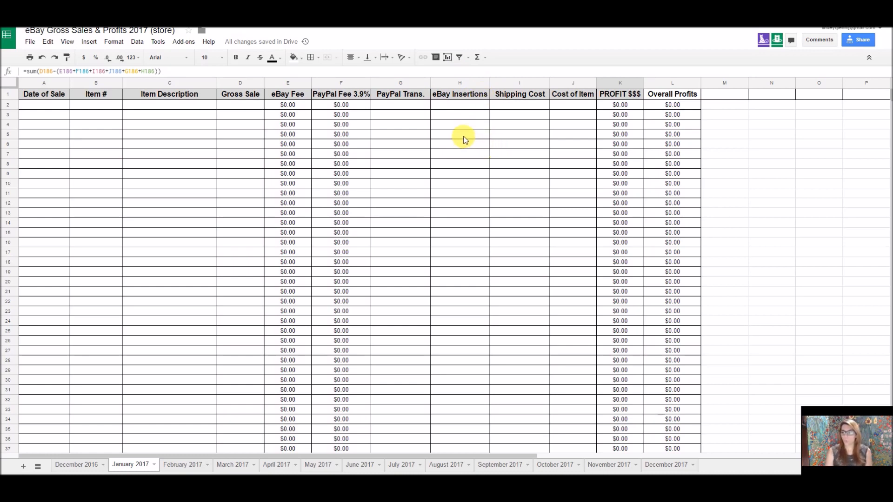
# - Insert one column immediately to the right of eBay Insertions and title it "Insertions"
pyautogui.click(472, 85)
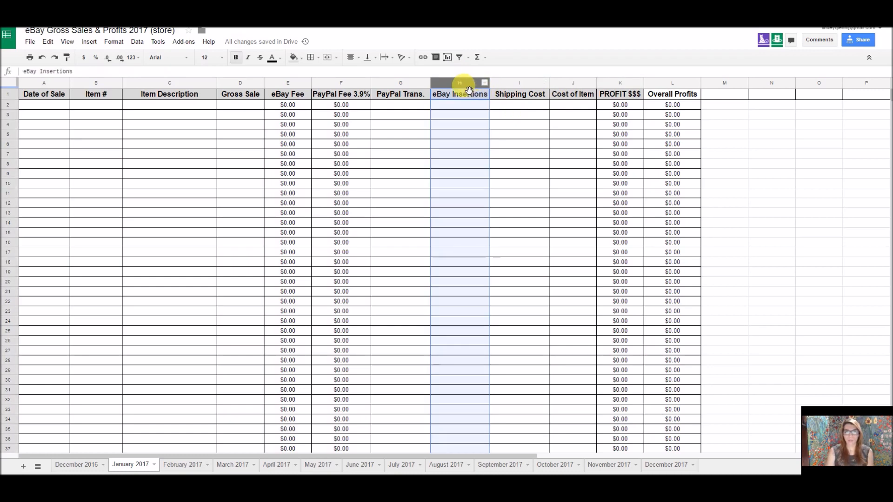
pyautogui.rightClick(471, 89)
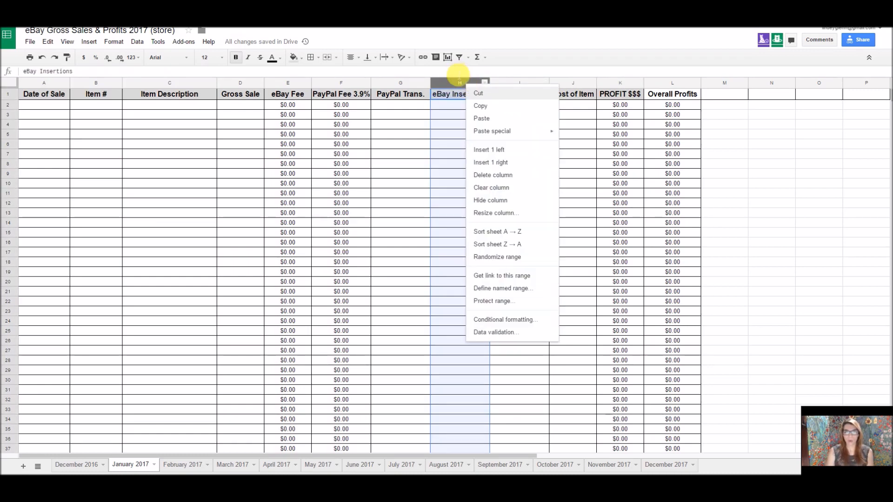
pyautogui.click(501, 162)
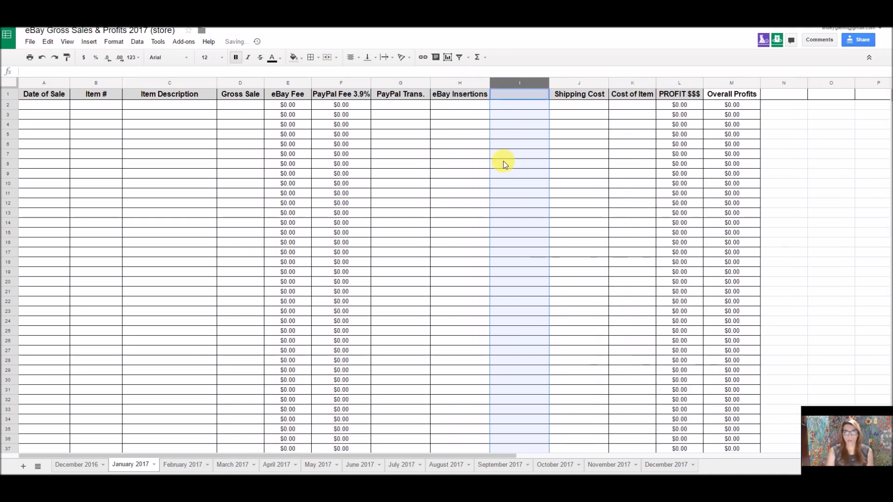
pyautogui.click(561, 135)
pyautogui.click(519, 96)
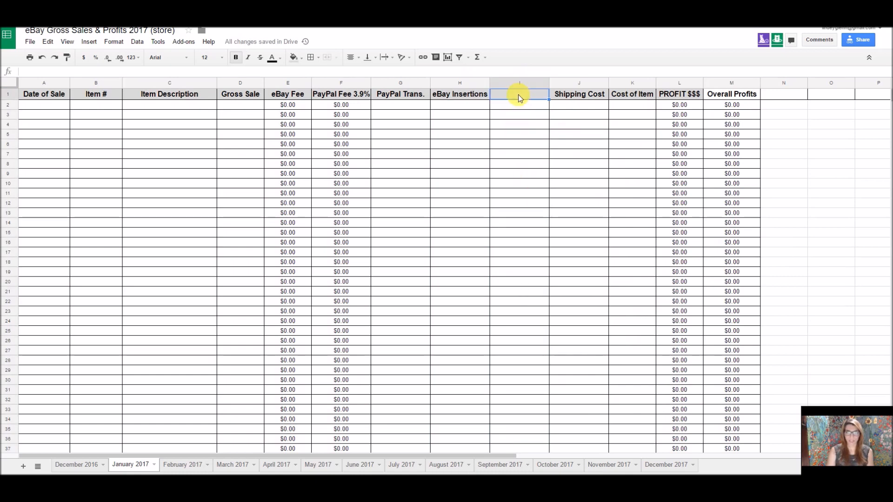
pyautogui.write('Ins')
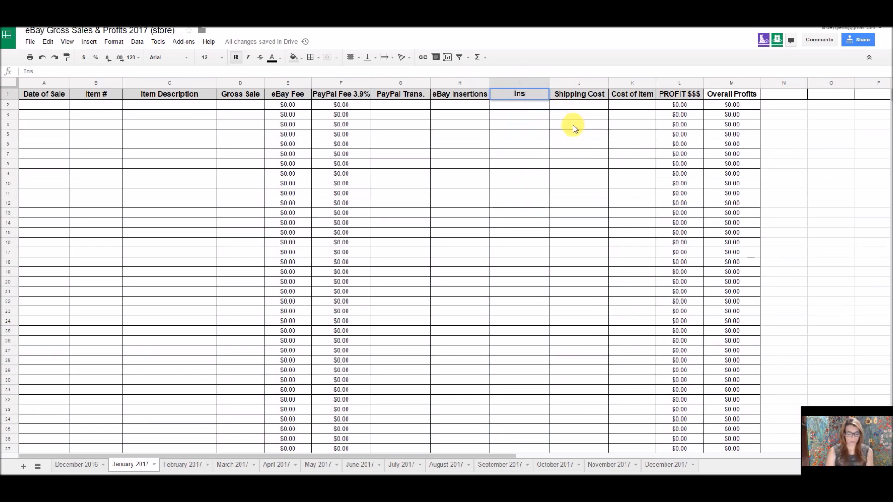
pyautogui.write('ertions')
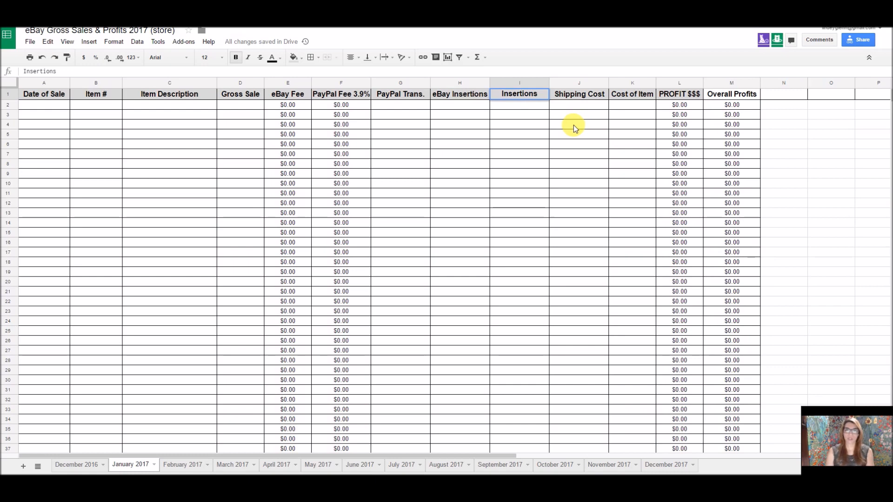
pyautogui.click(528, 115)
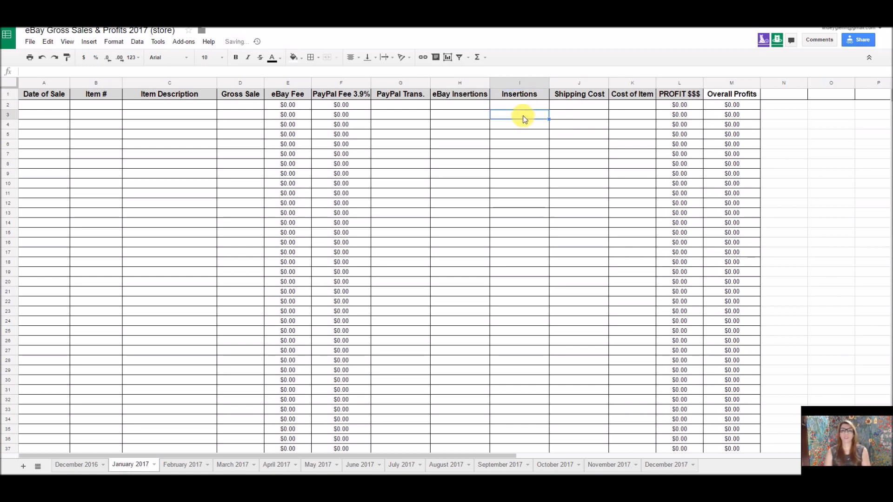
# - Add the Insertions cell I2 to the PROFIT formula in L2, making it =sum(D2-(E2+F2+J2+K2+G2+H2+I2))
pyautogui.click(681, 106)
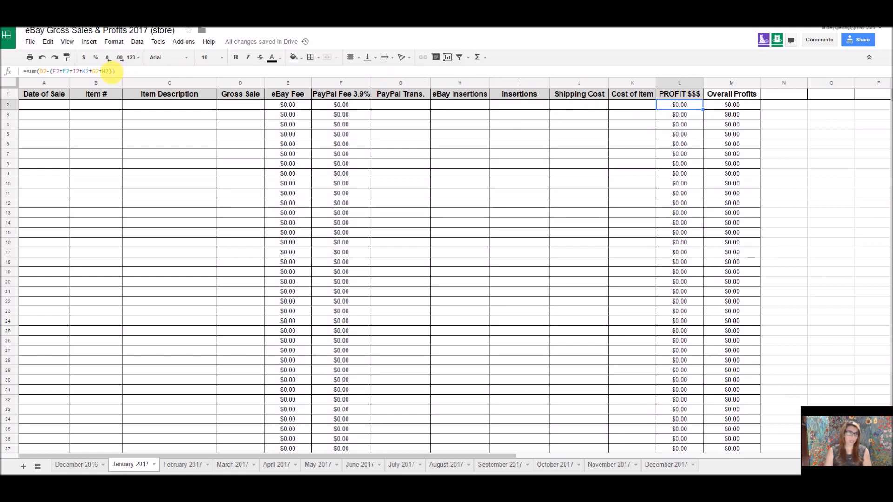
pyautogui.click(112, 72)
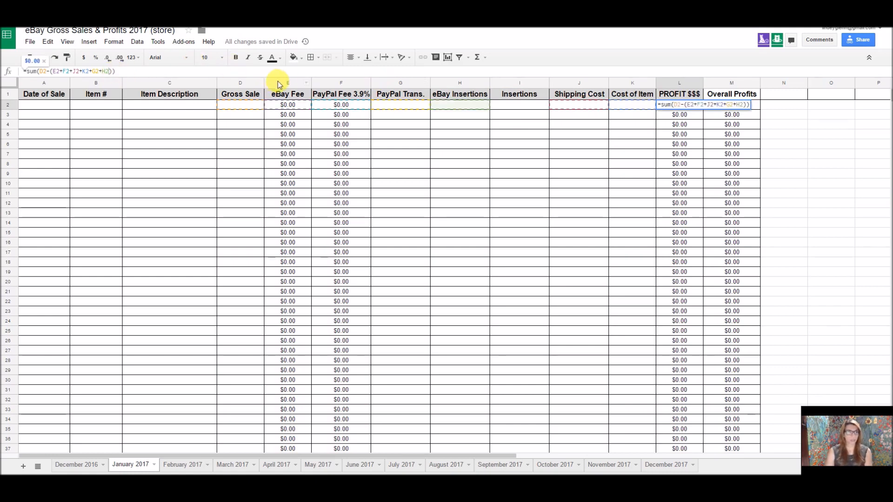
pyautogui.write('+')
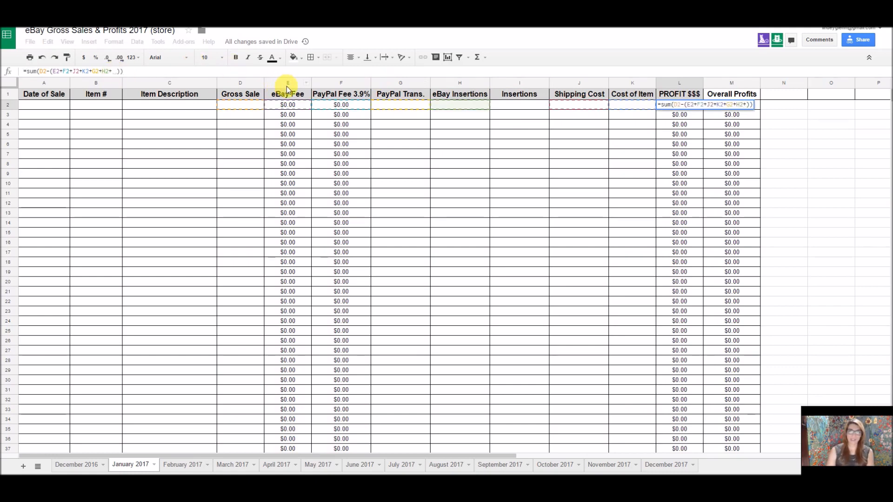
pyautogui.click(519, 109)
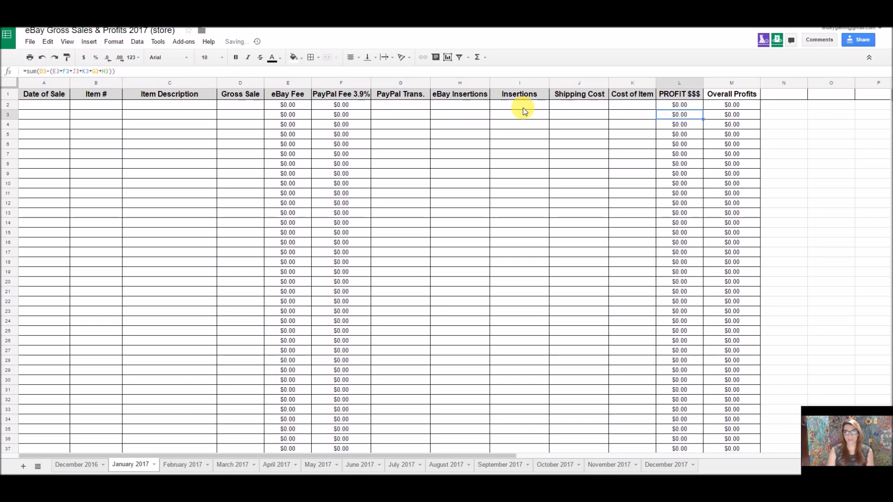
# - Copy the L2 formula down the PROFIT column through row 202, spot-check lower cells and return to the header row
pyautogui.click(676, 105)
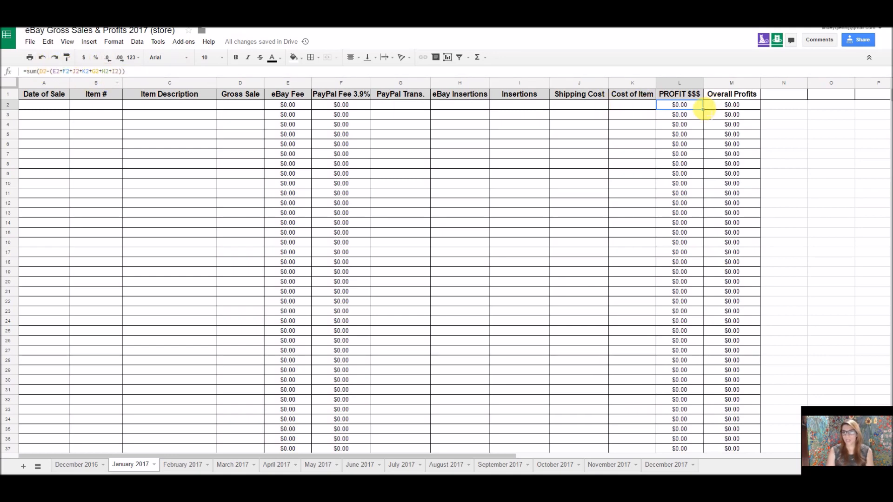
pyautogui.moveTo(707, 133); pyautogui.dragTo(702, 333)
pyautogui.click(698, 210)
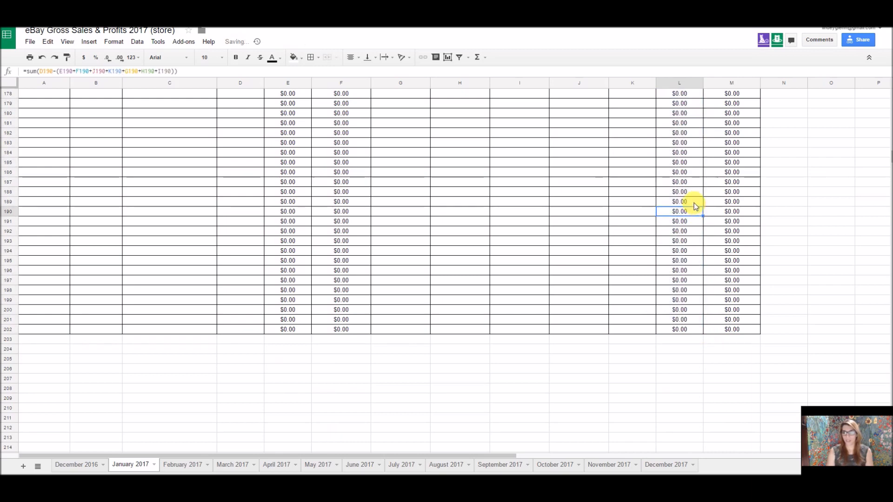
pyautogui.click(682, 182)
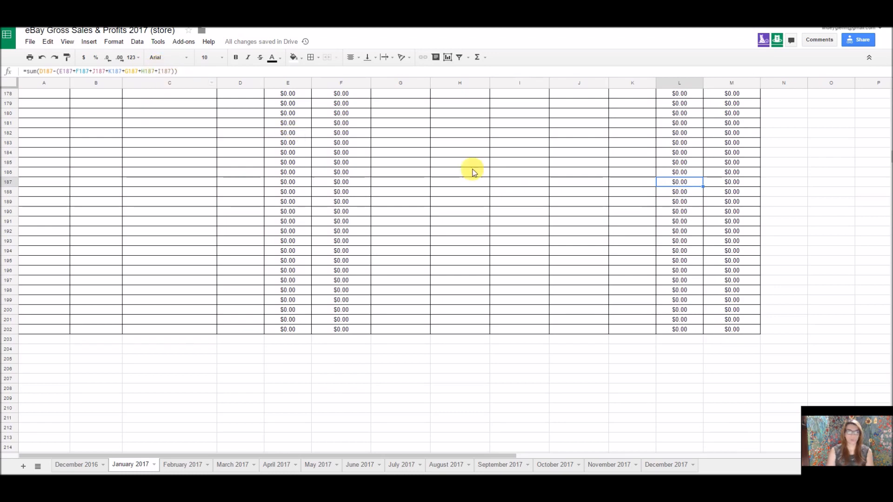
pyautogui.scroll(1, 535, 188)
pyautogui.scroll(20, 540, 192)
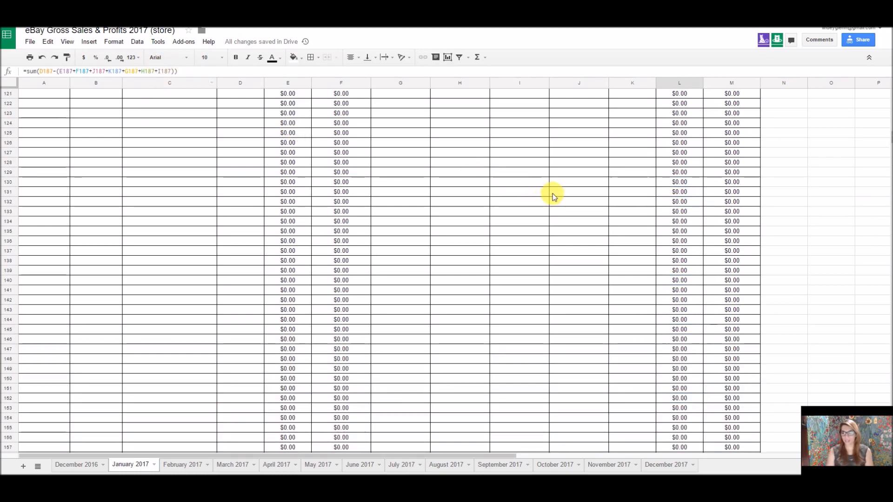
pyautogui.scroll(20, 559, 186)
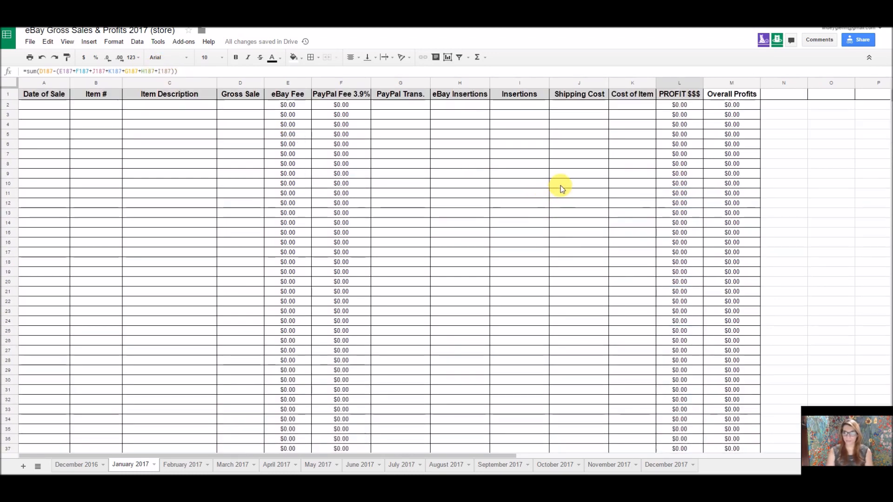